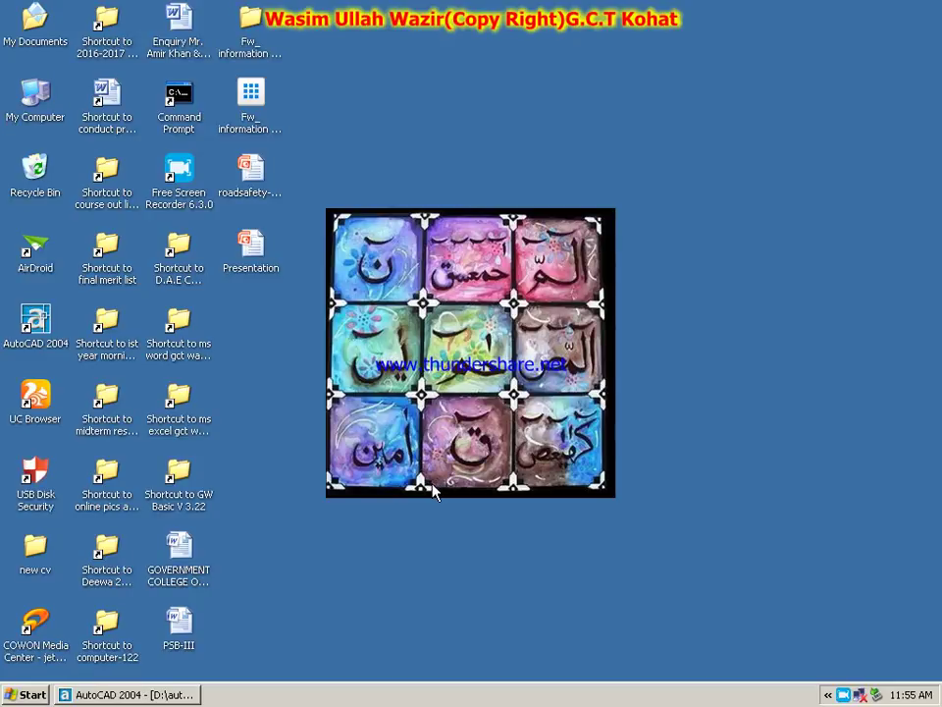
Restore the AutoCAD 2004 window showing the empty PROJECT NO-2.dwg drawing
click(152, 695)
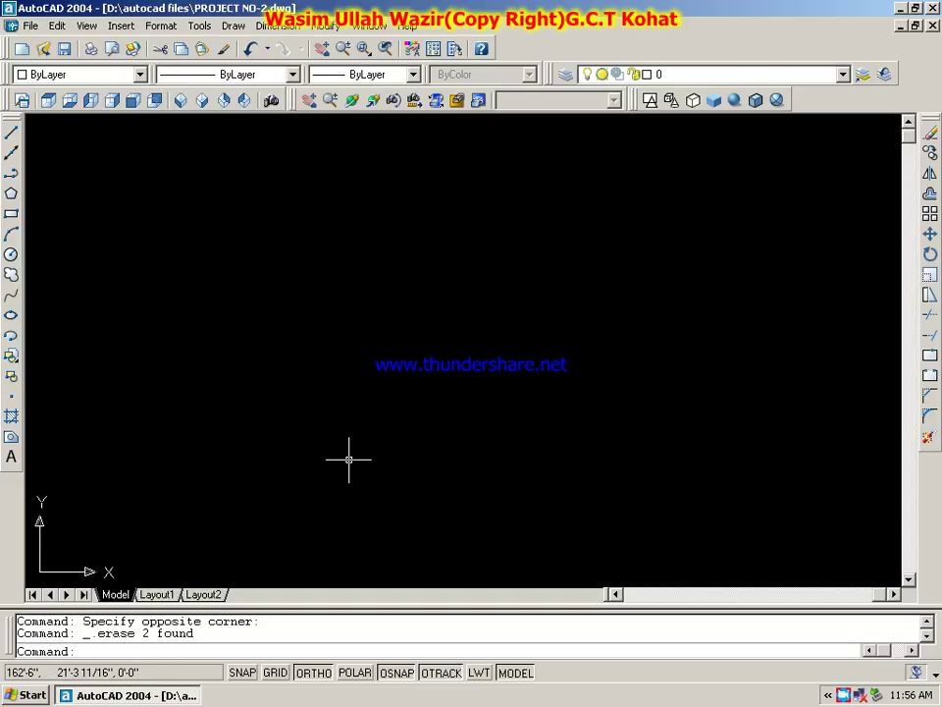
Turn object snap off and back on, then draw a horizontal line across the upper left
click(397, 673)
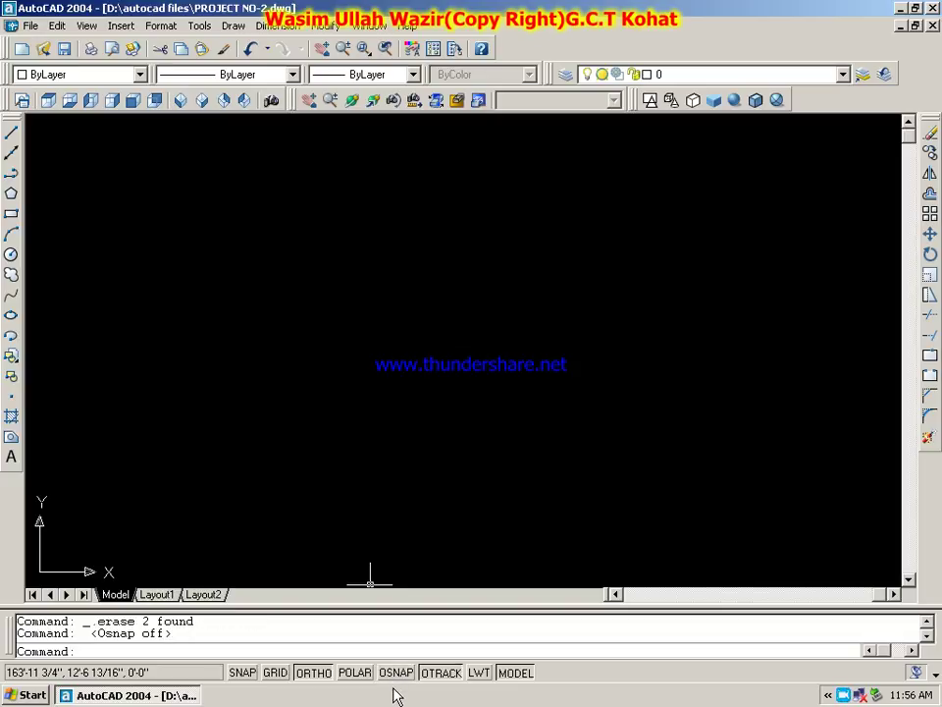
click(396, 674)
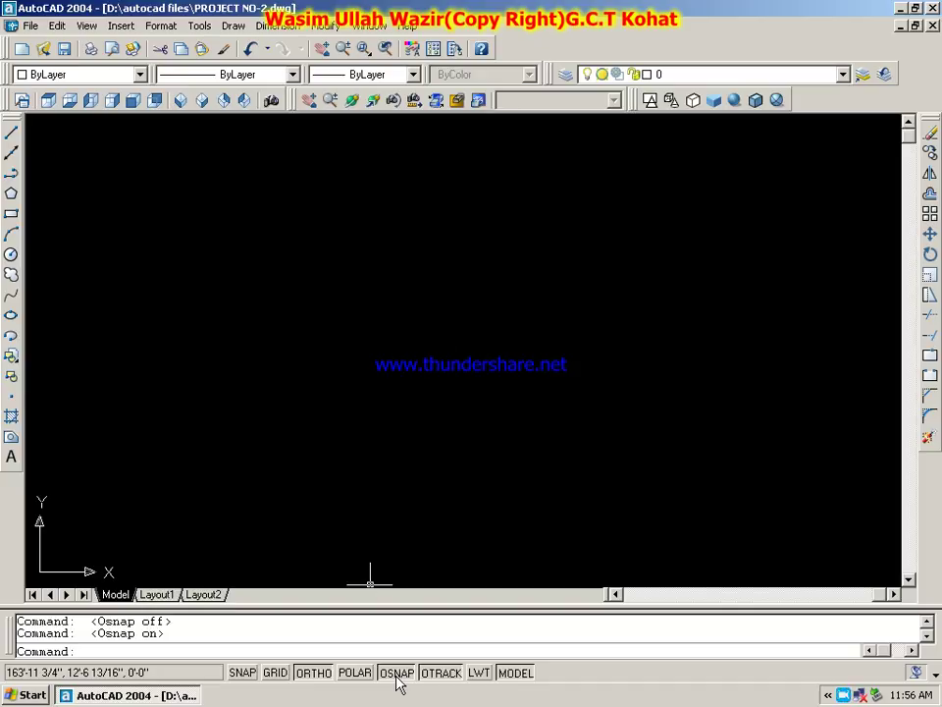
click(11, 130)
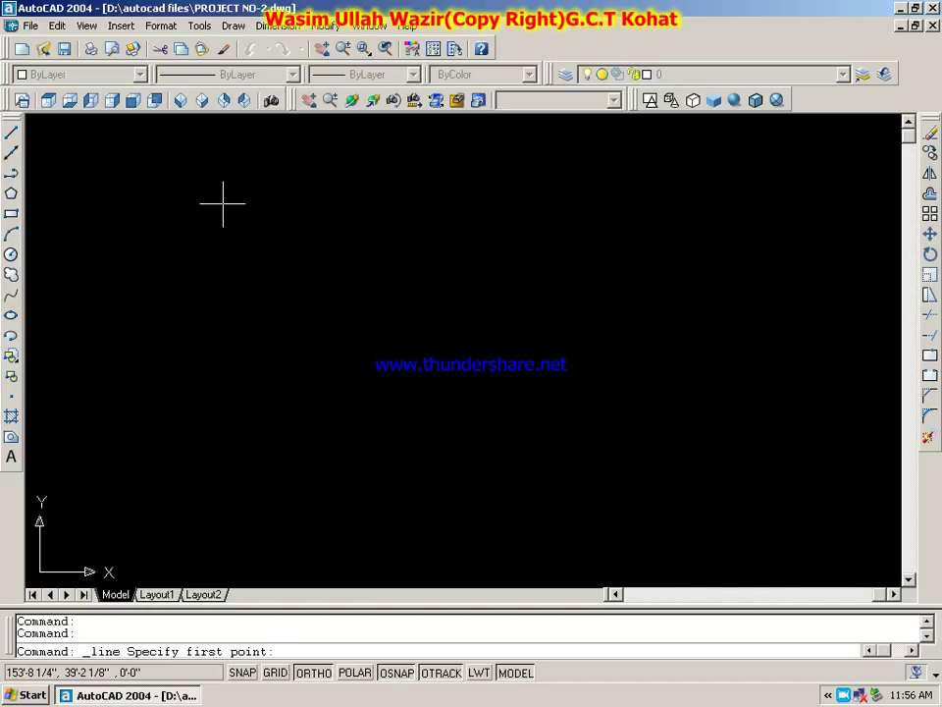
click(223, 203)
click(461, 203)
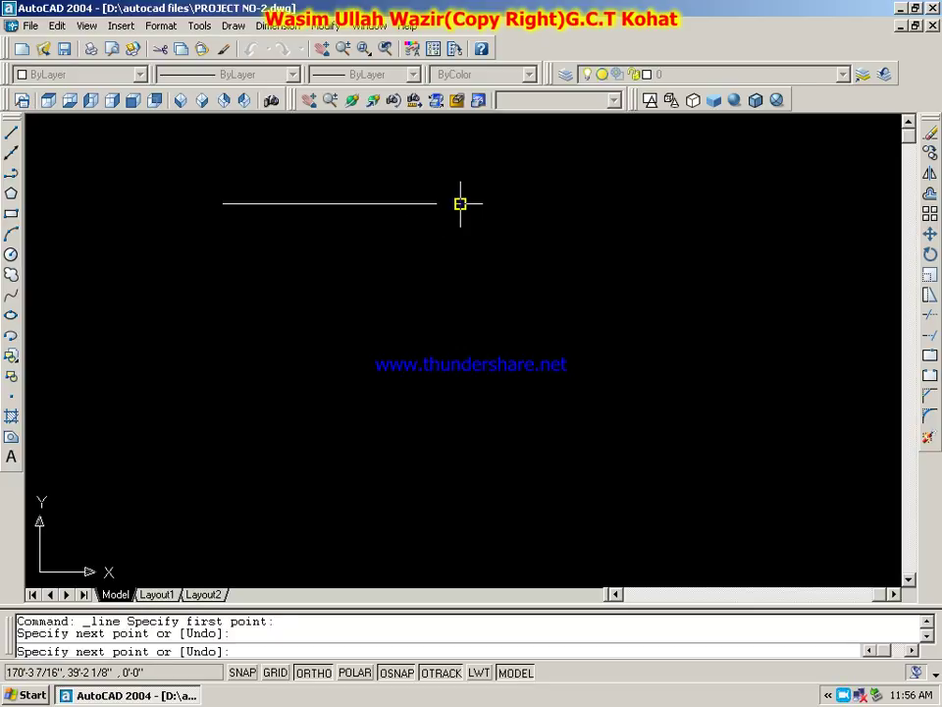
right_click(460, 203)
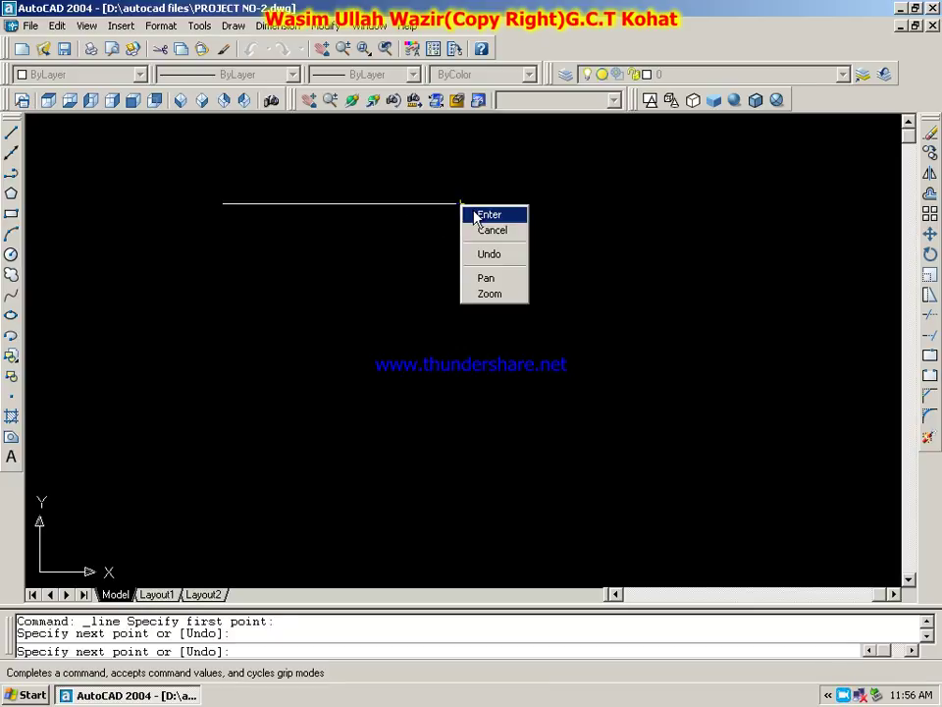
click(475, 216)
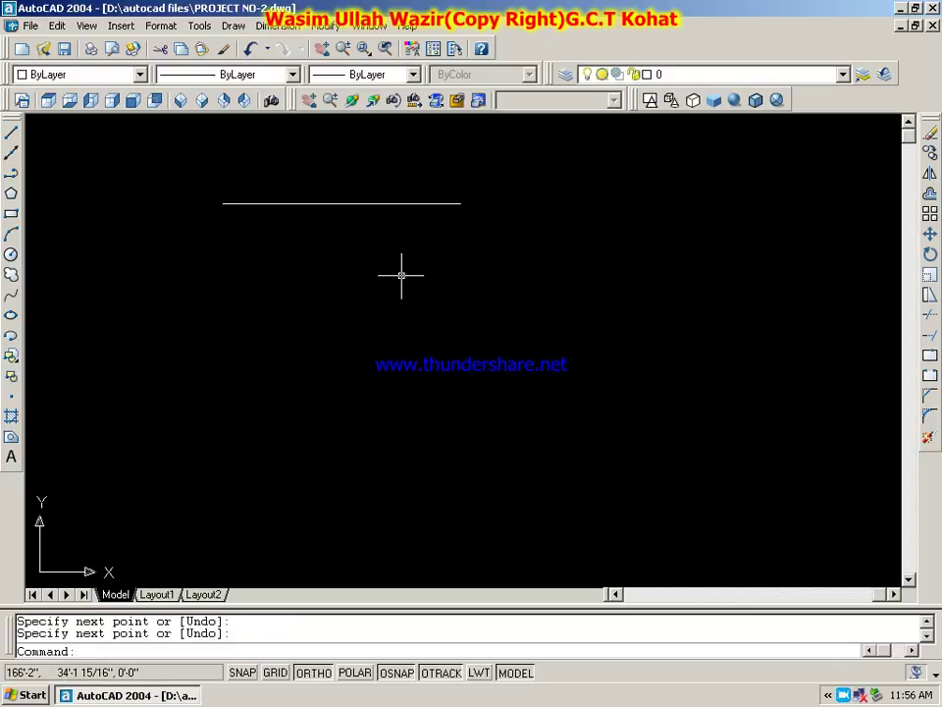
Start a second line and zoom in and out around the existing line's endpoints
click(11, 135)
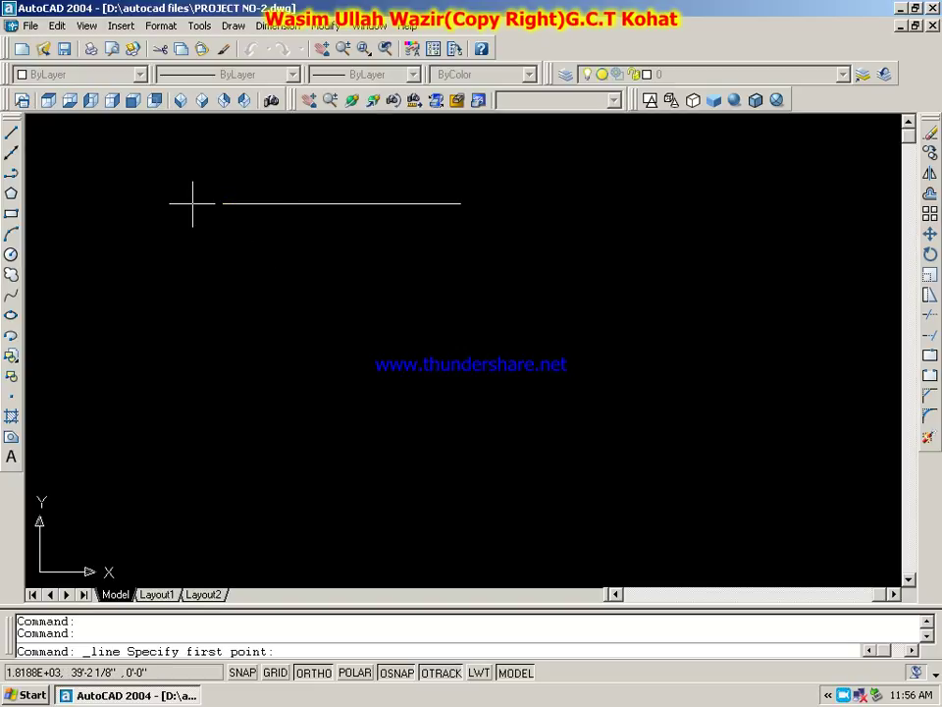
scroll(216, 201, up, 4)
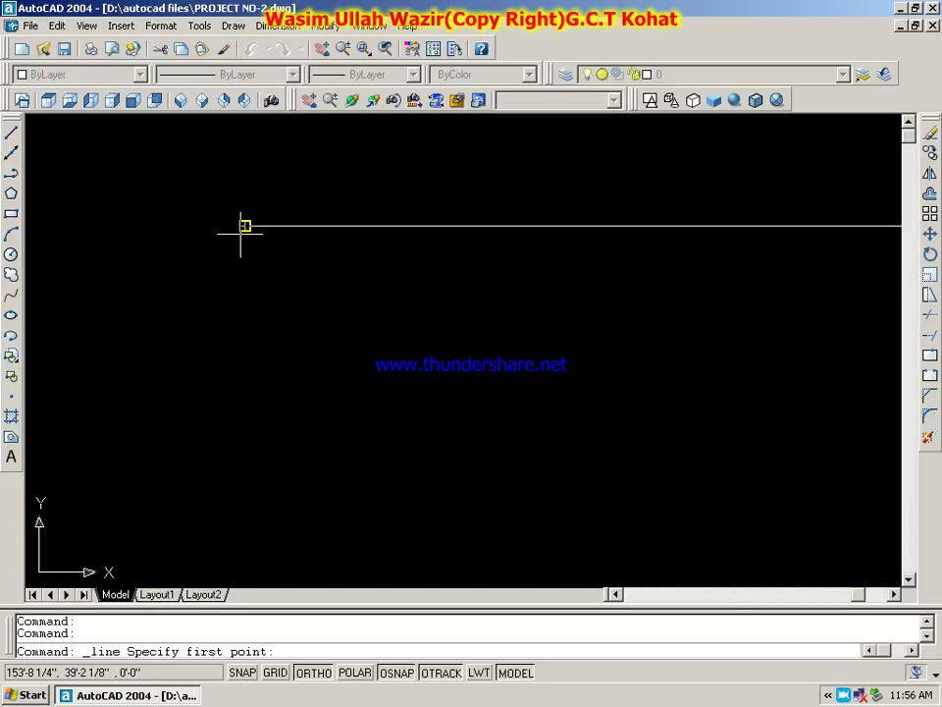
scroll(243, 227, down, 2)
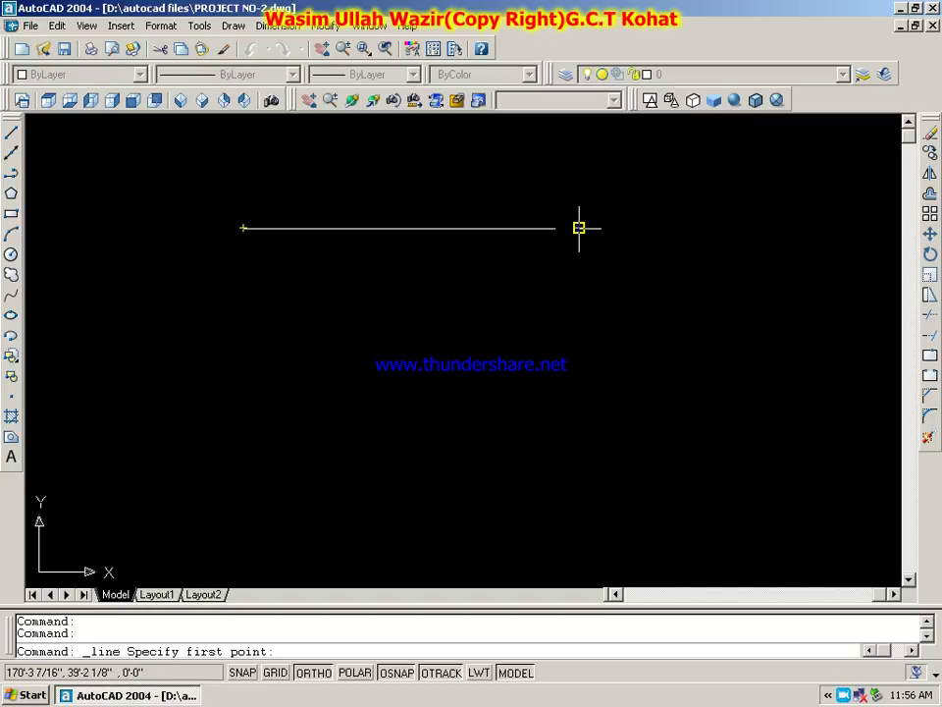
scroll(580, 226, up, 2)
scroll(586, 224, up, 3)
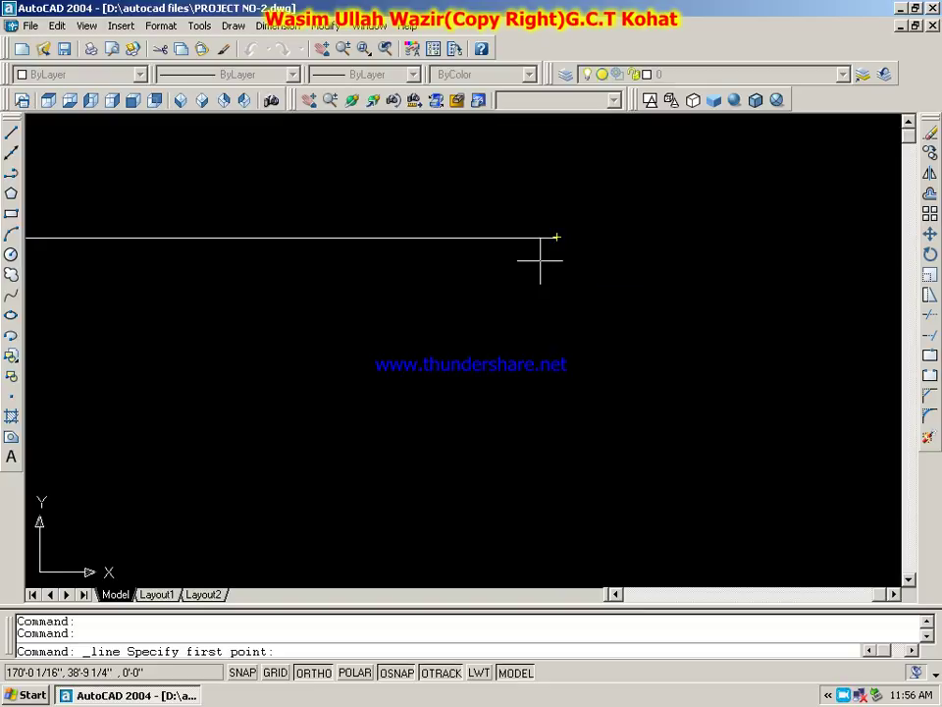
scroll(542, 255, down, 3)
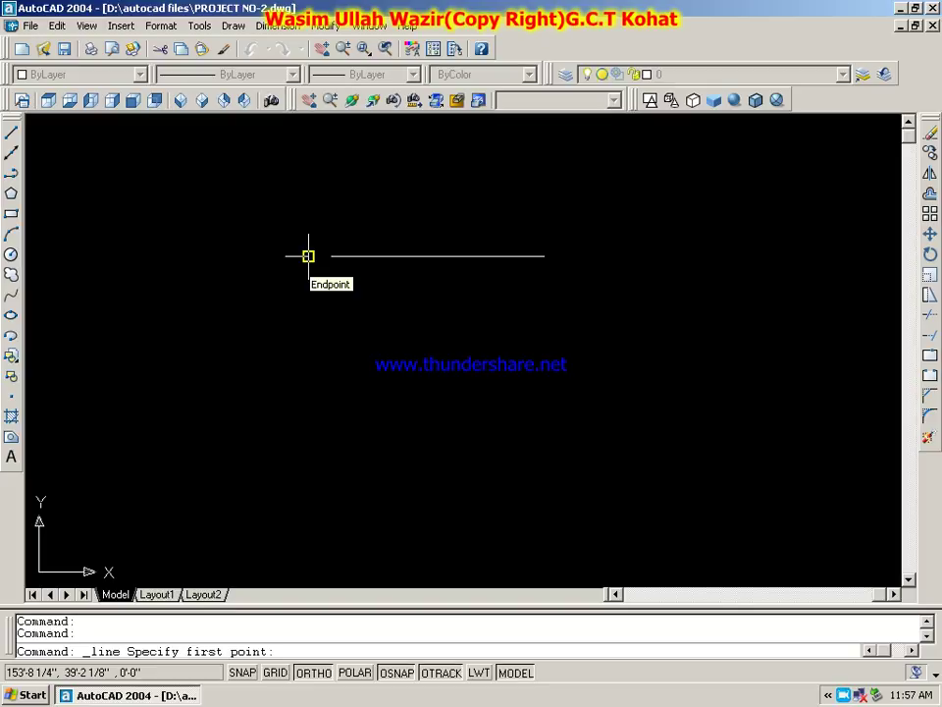
Switch OSNAP off and back on, then cancel the waiting Line command with Esc
click(398, 672)
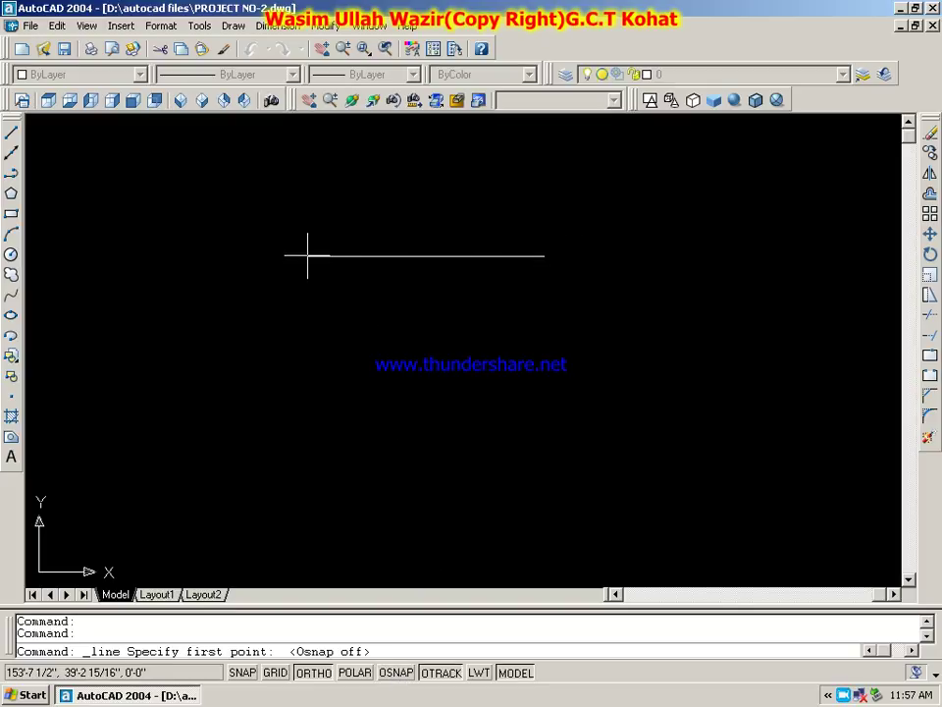
scroll(307, 255, up, 4)
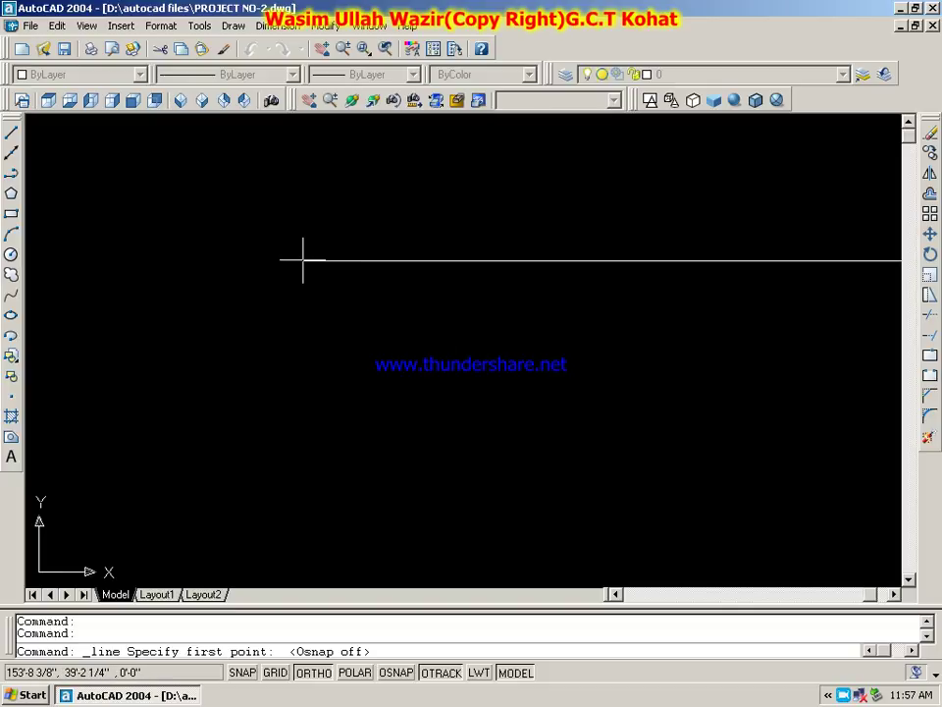
scroll(303, 260, down, 3)
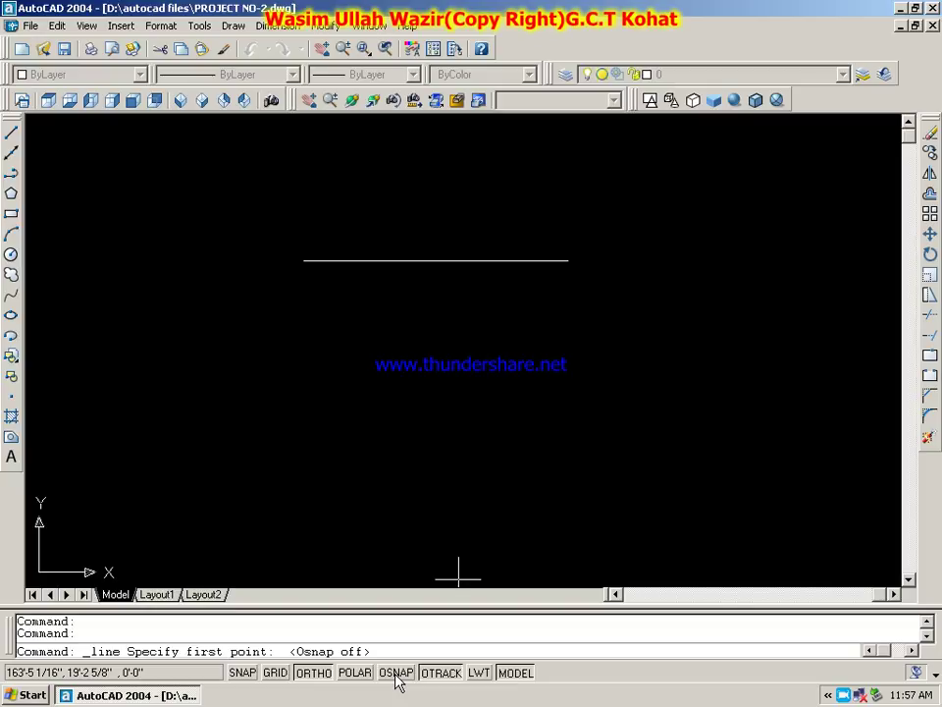
click(397, 674)
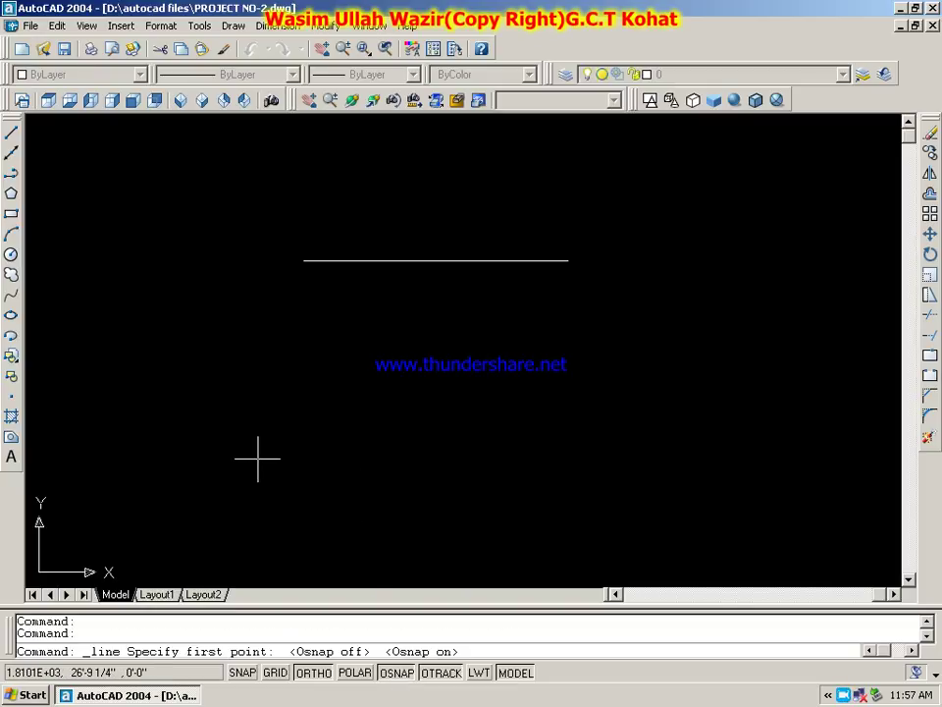
key(Escape)
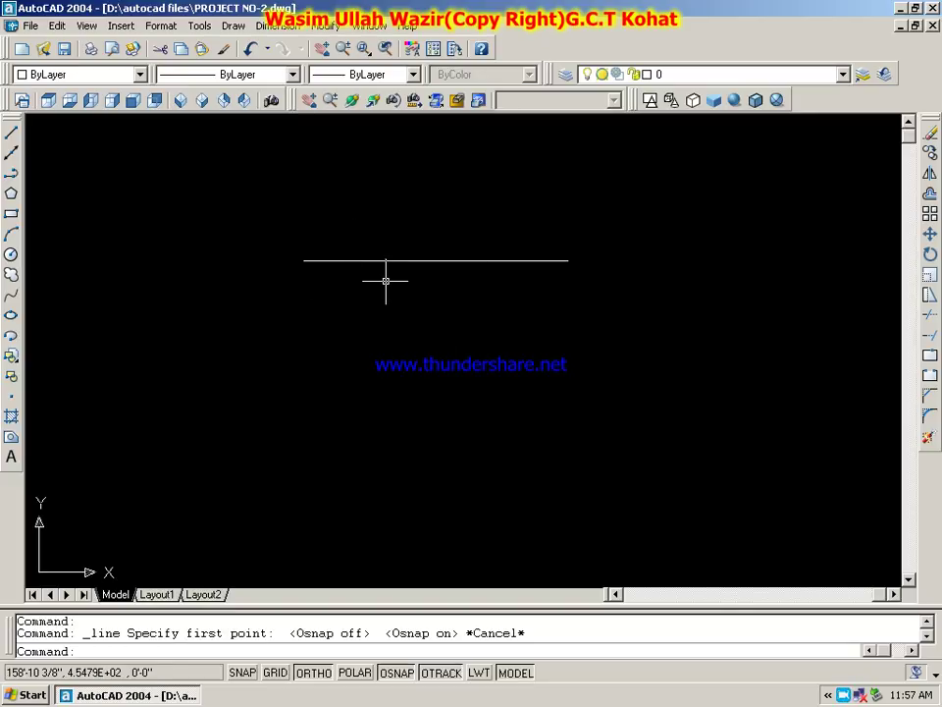
Drop an abandoned line and draw a circle below the horizontal line
click(12, 135)
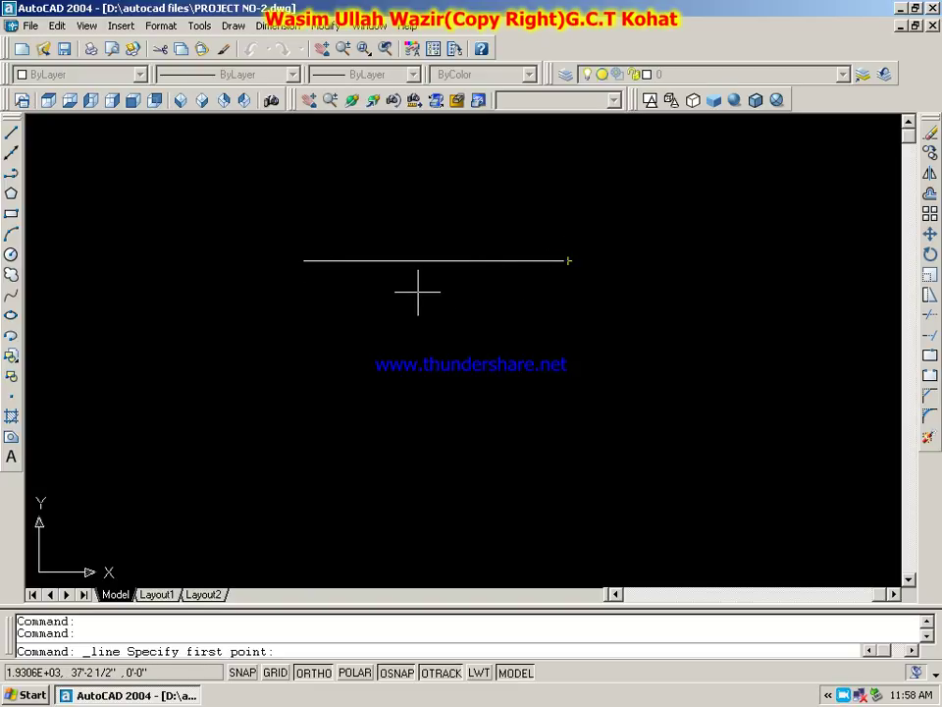
key(Escape)
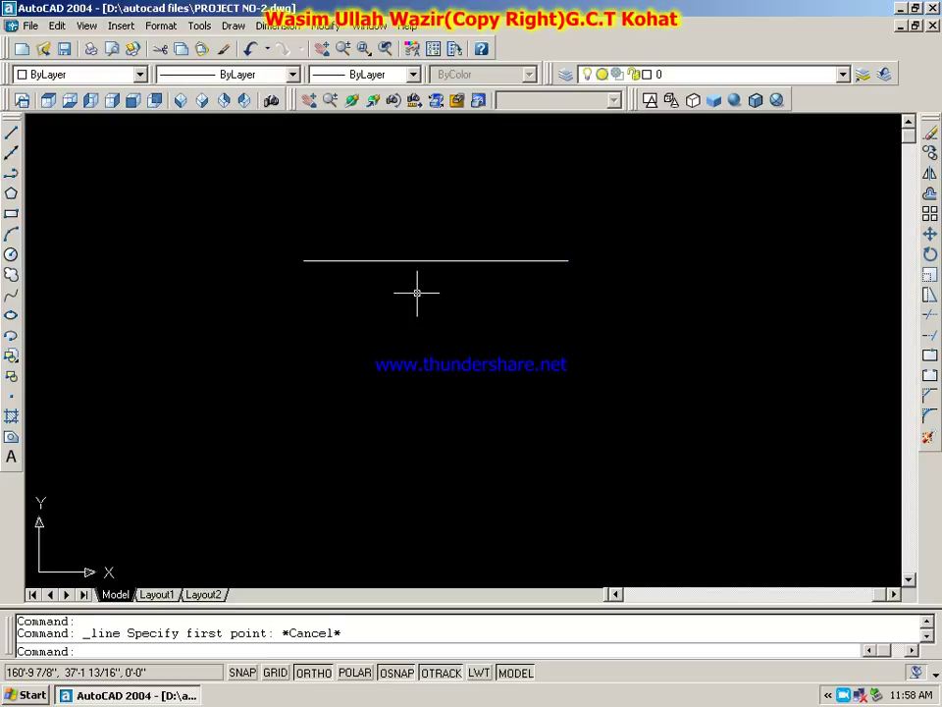
click(10, 254)
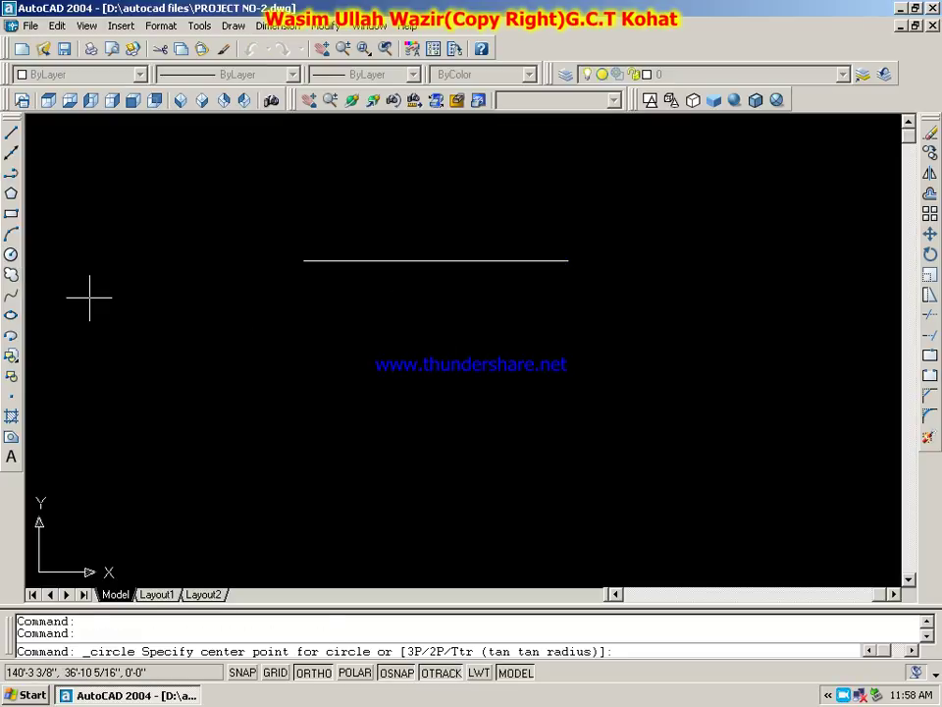
click(374, 380)
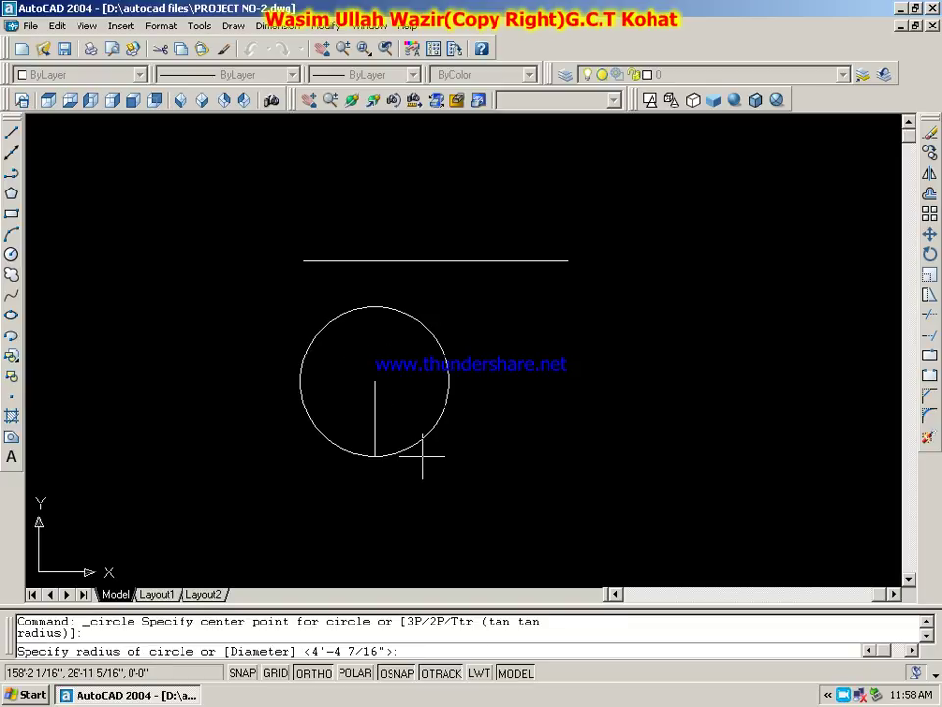
click(420, 450)
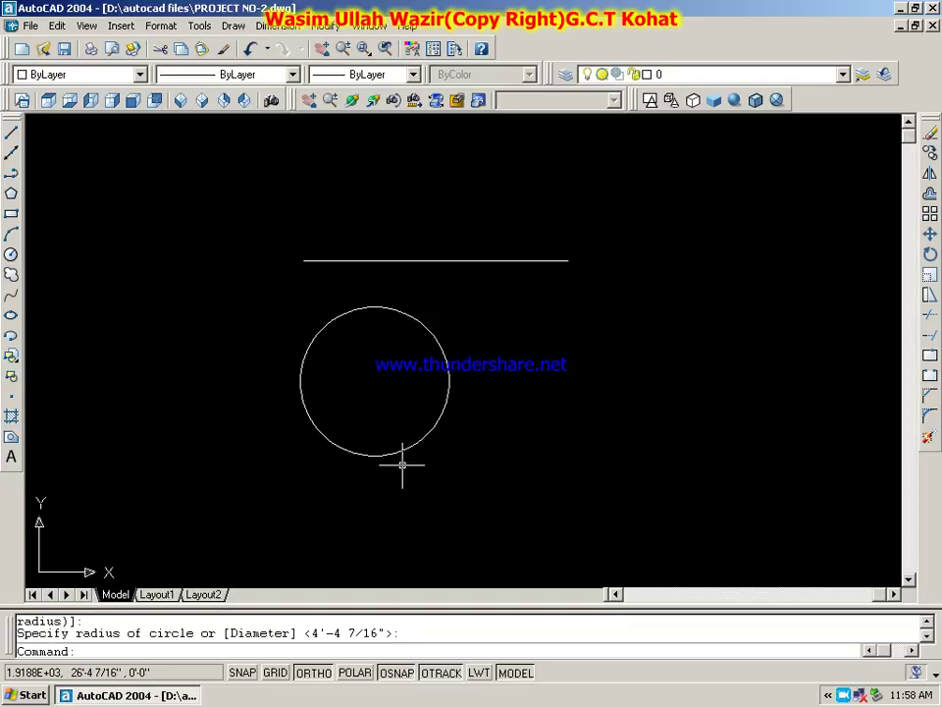
click(11, 133)
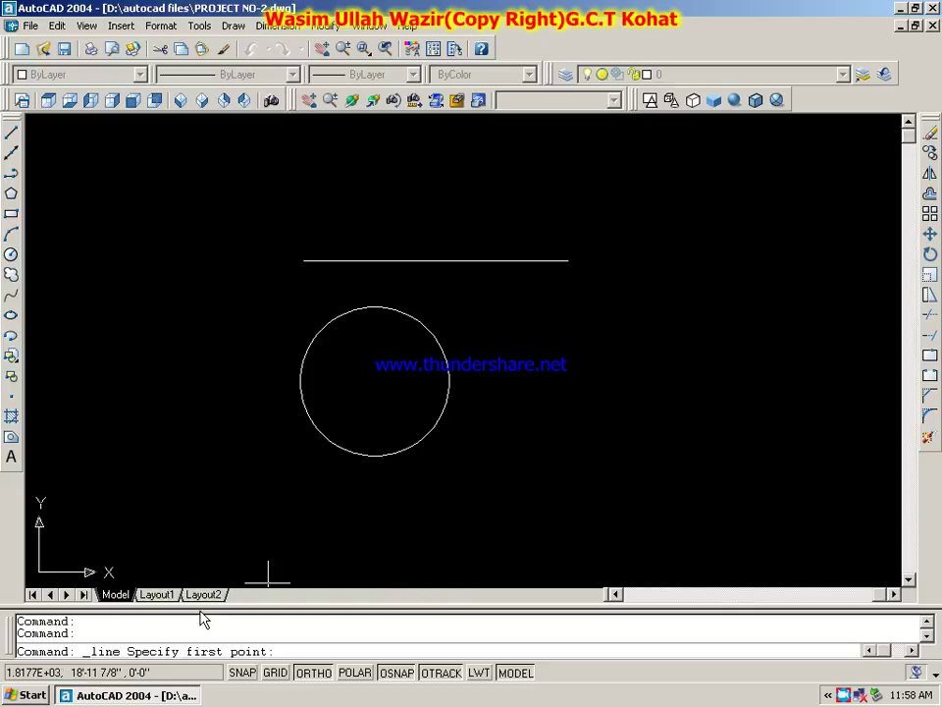
Add Midpoint to the active object snap modes in the OSNAP settings
key(Escape)
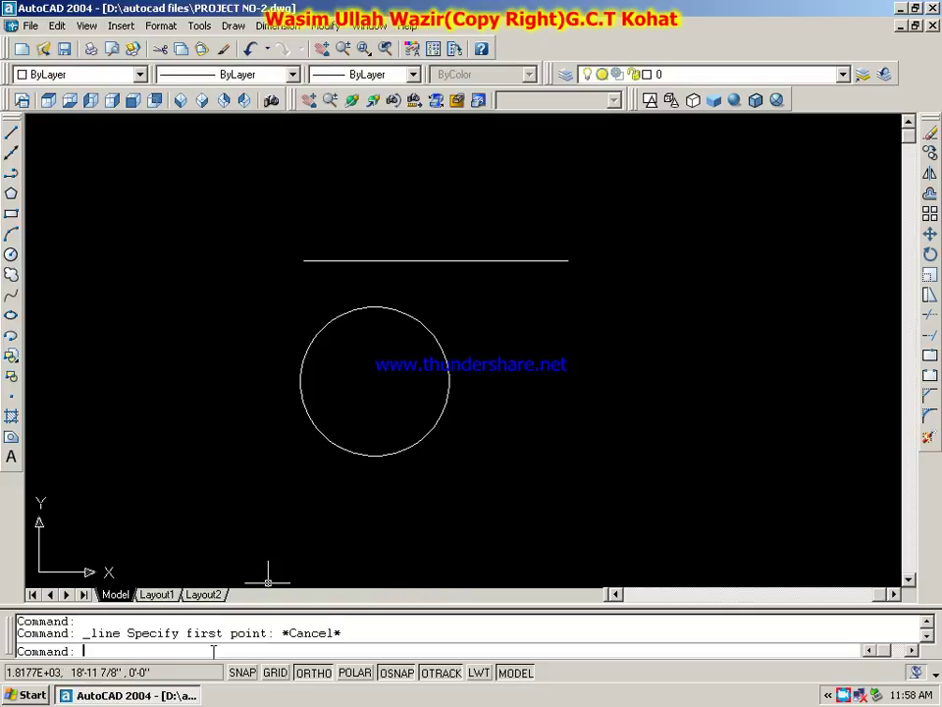
right_click(396, 675)
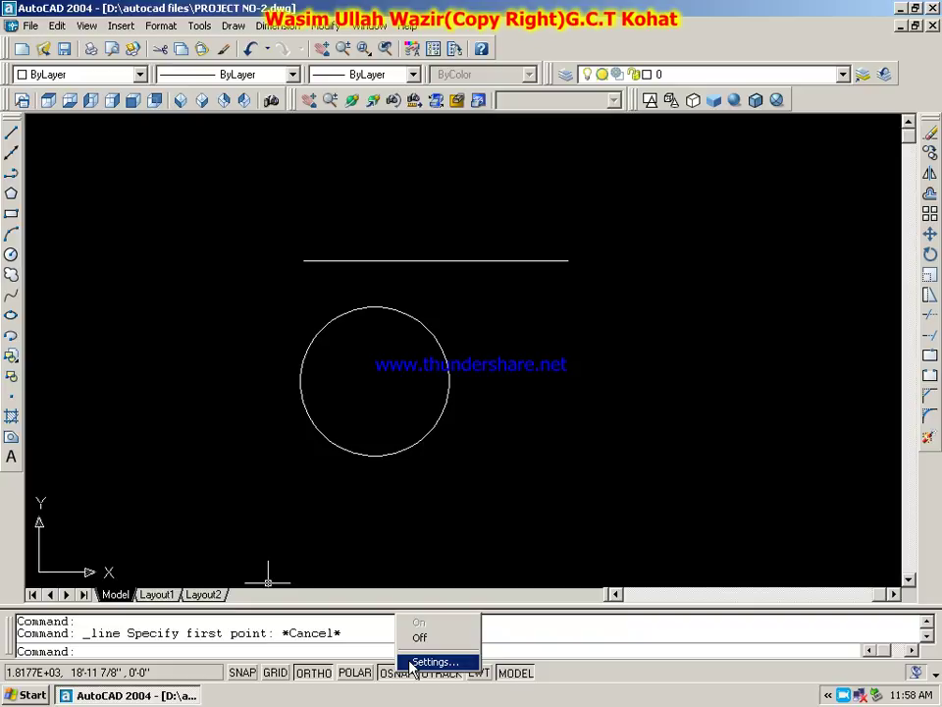
click(412, 663)
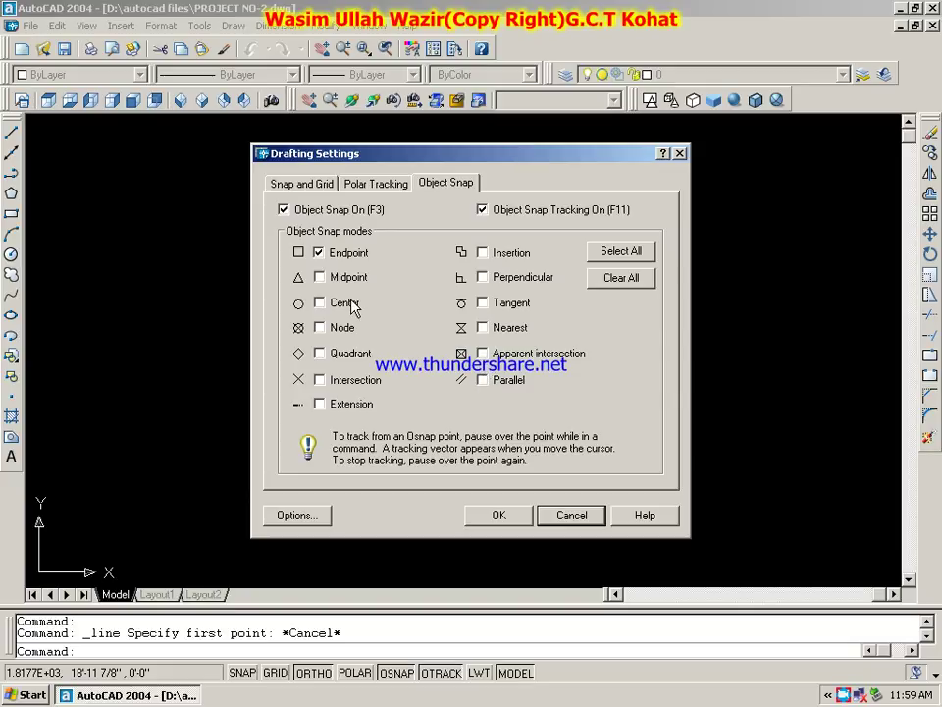
click(321, 278)
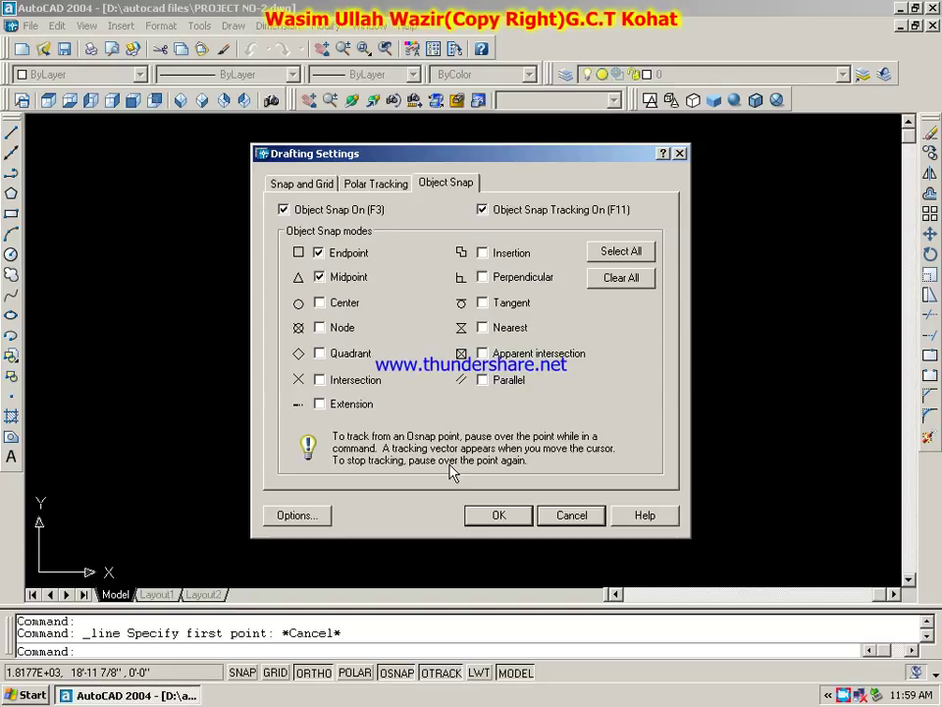
click(494, 516)
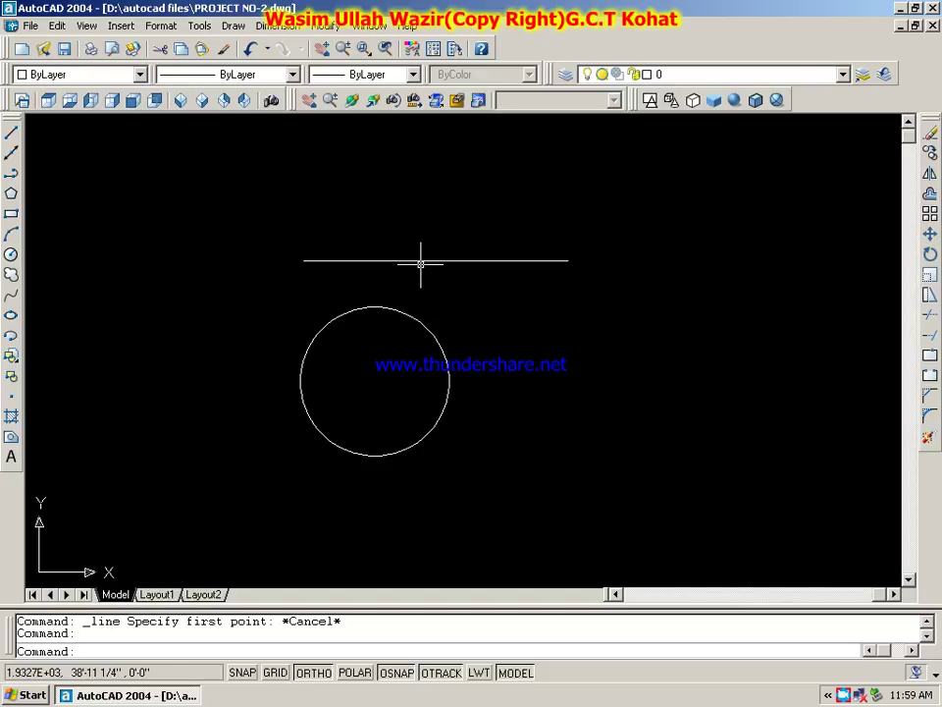
Tick Center in the object snap settings alongside Endpoint and Midpoint
click(13, 137)
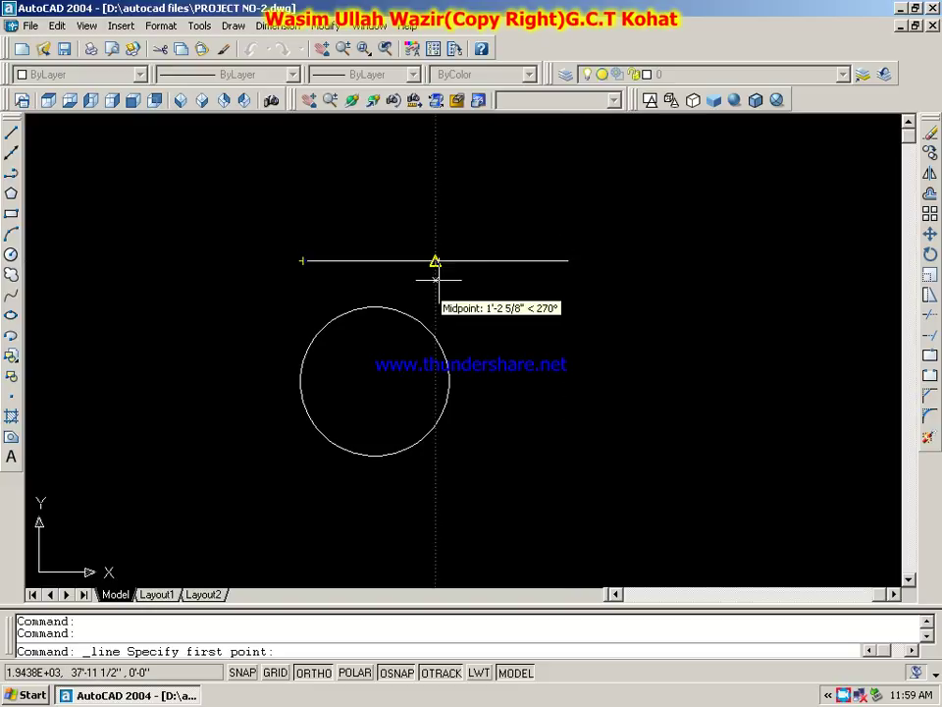
key(Escape)
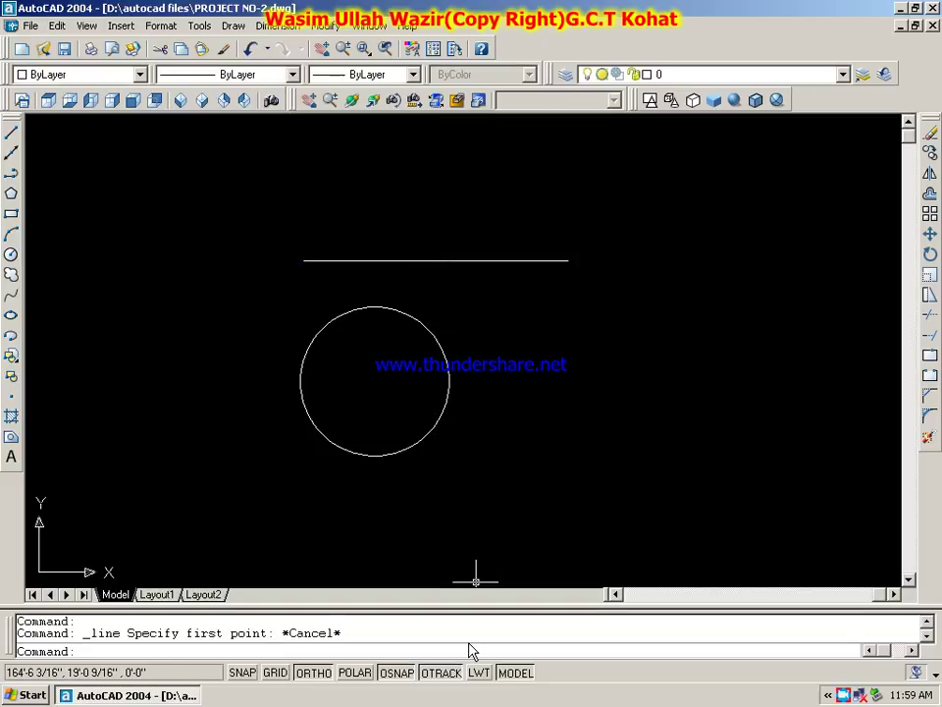
right_click(398, 674)
click(414, 655)
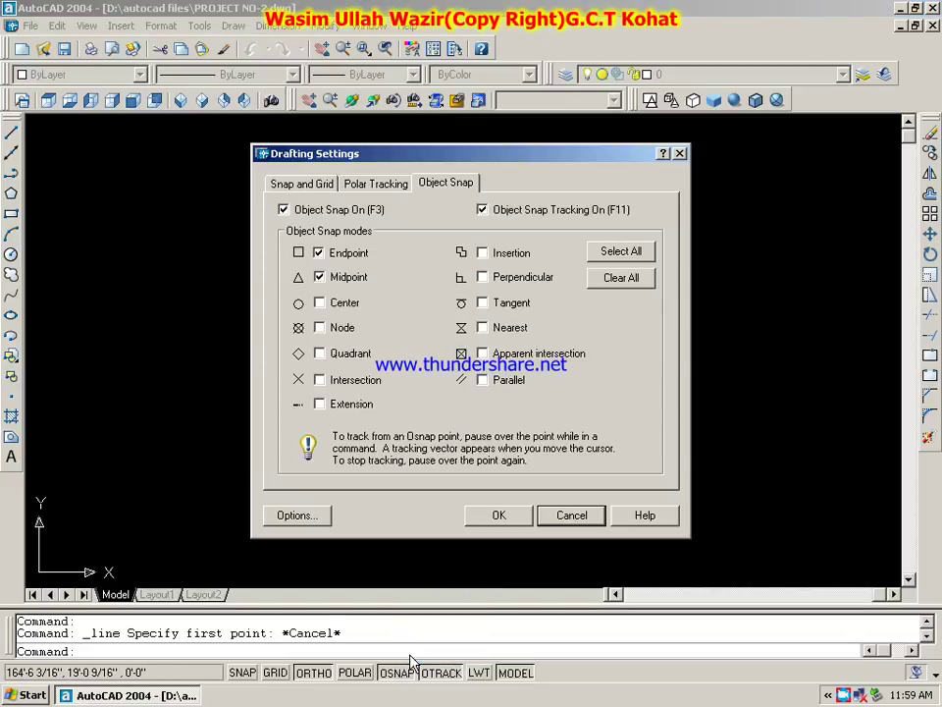
click(320, 303)
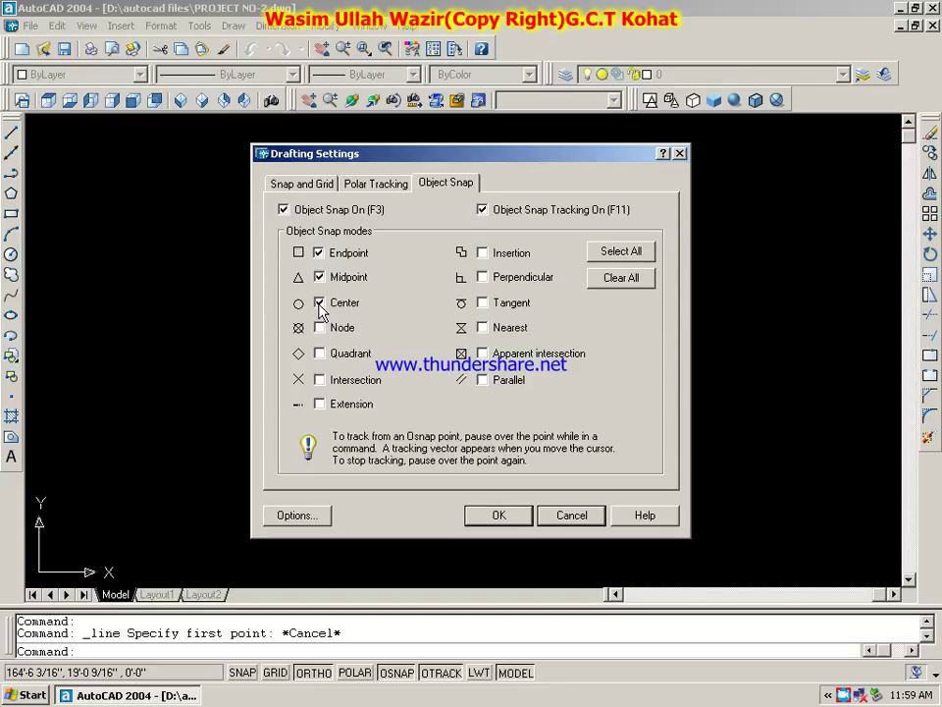
click(482, 520)
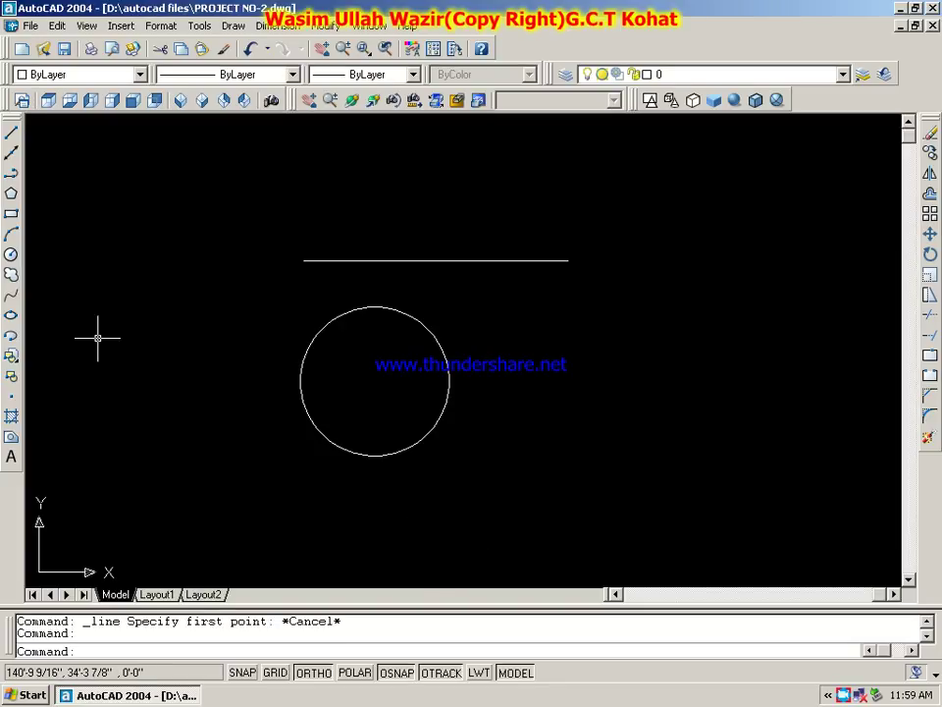
click(11, 131)
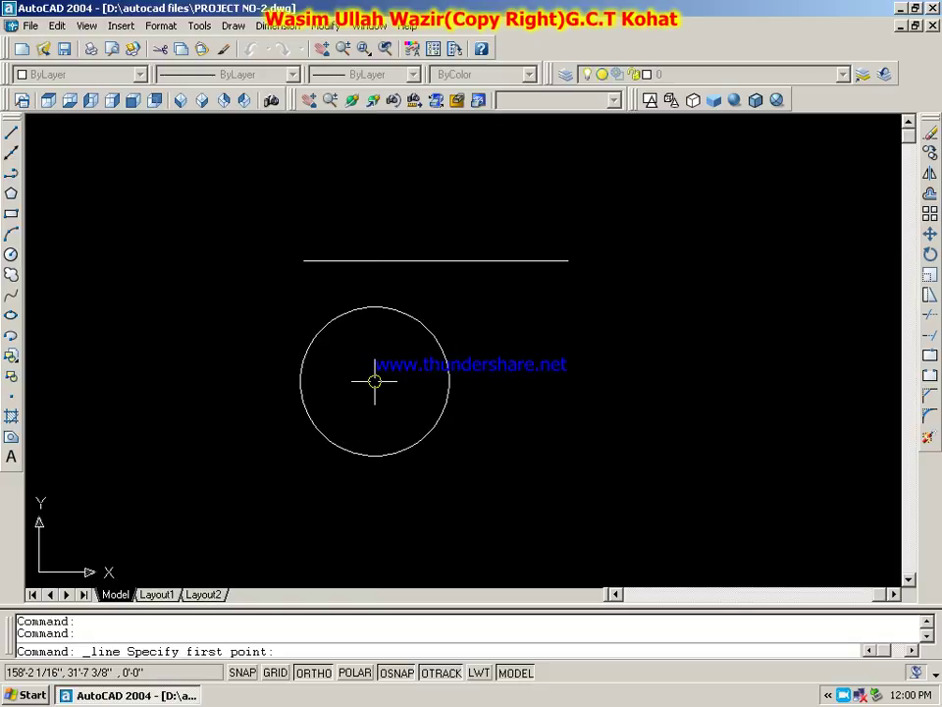
click(374, 381)
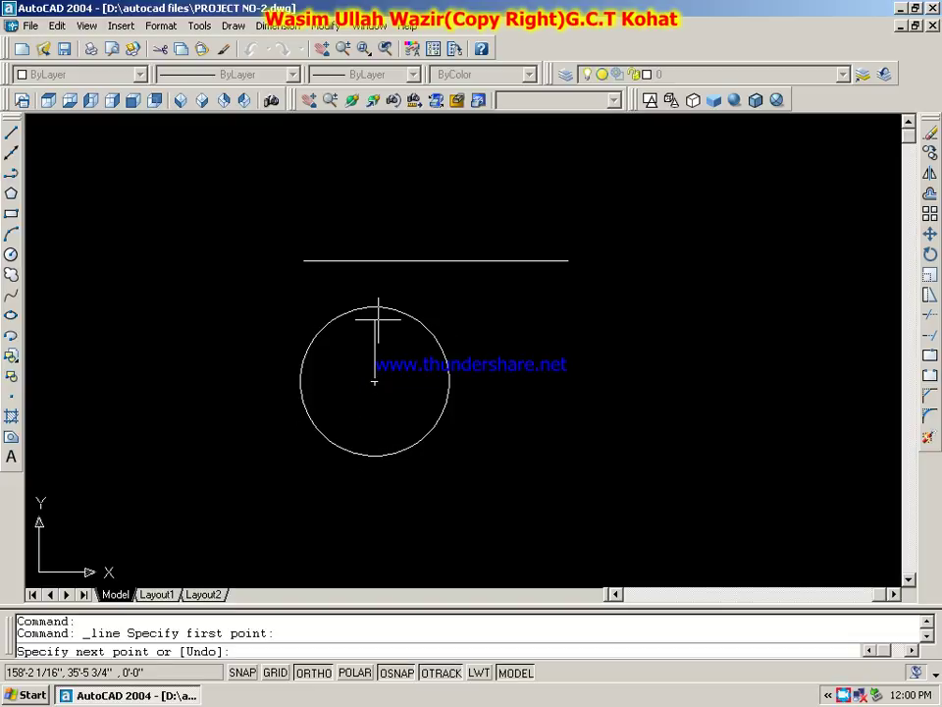
right_click(374, 382)
click(388, 391)
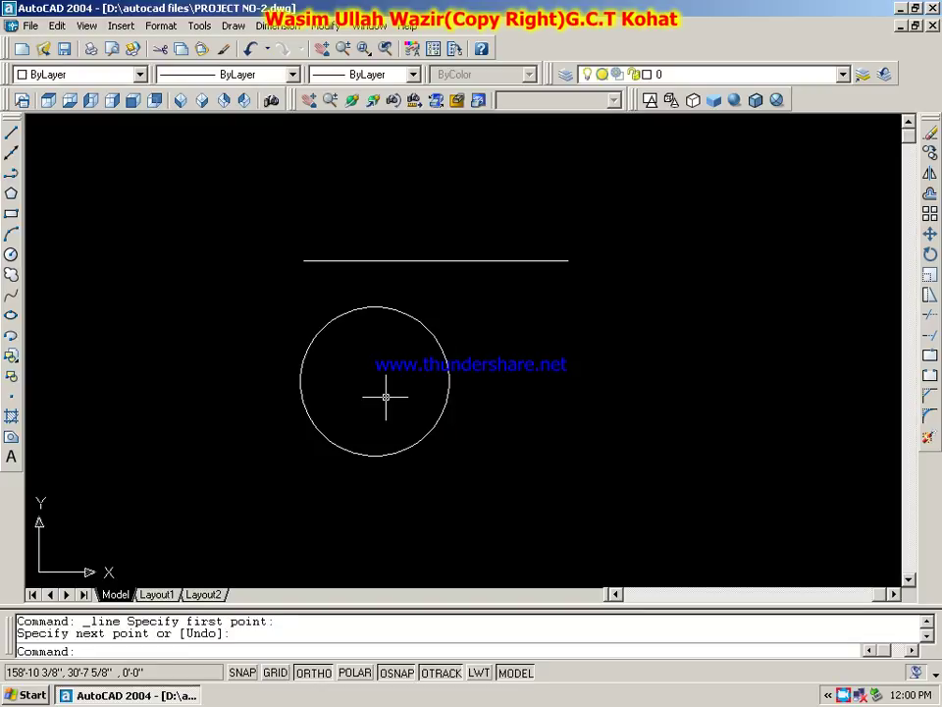
right_click(398, 678)
Use Select All on the Object Snap tab to enable every snap mode
click(402, 657)
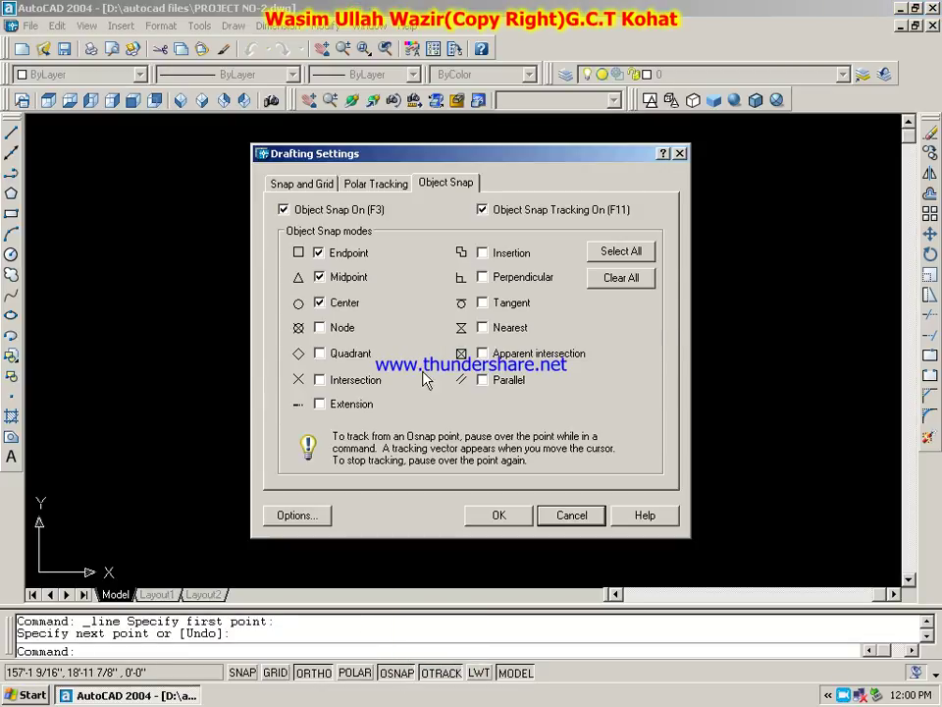
click(628, 253)
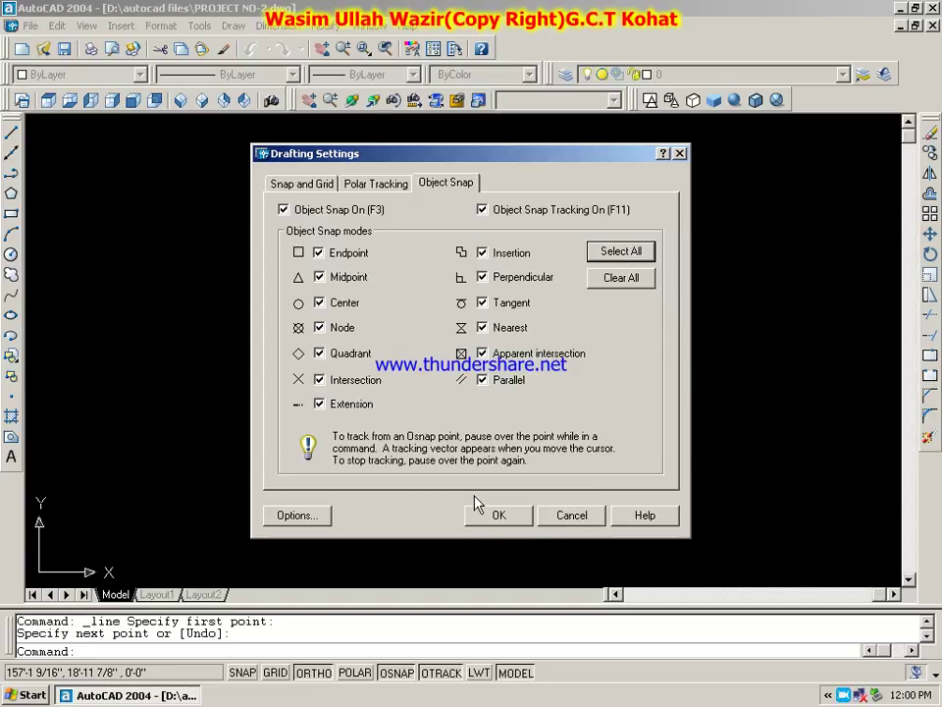
click(490, 515)
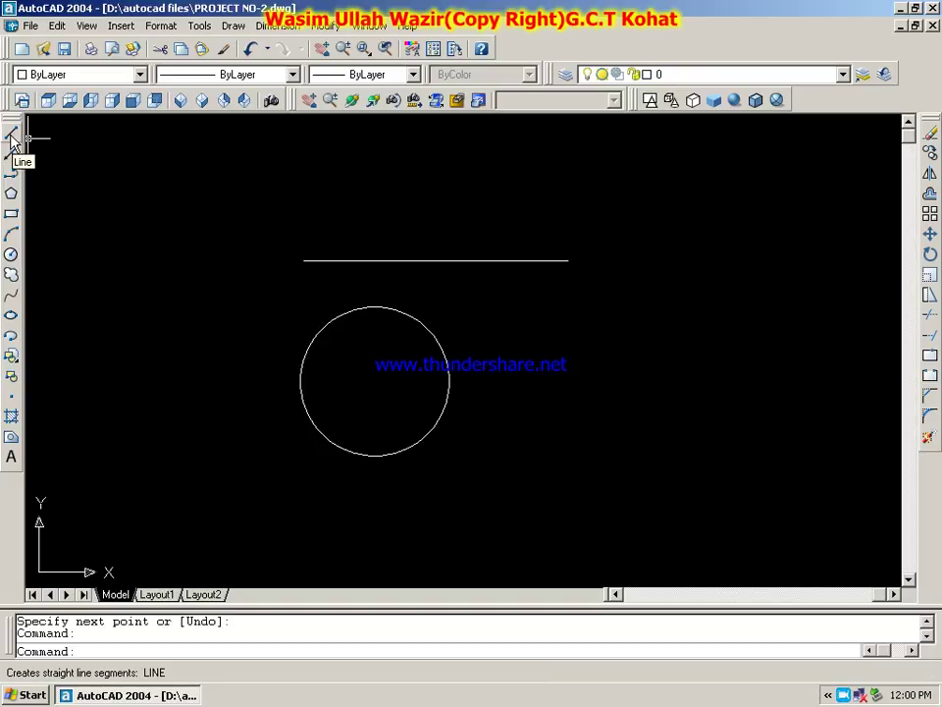
Draw a line from the circle's Center snap to its right Quadrant point
click(12, 139)
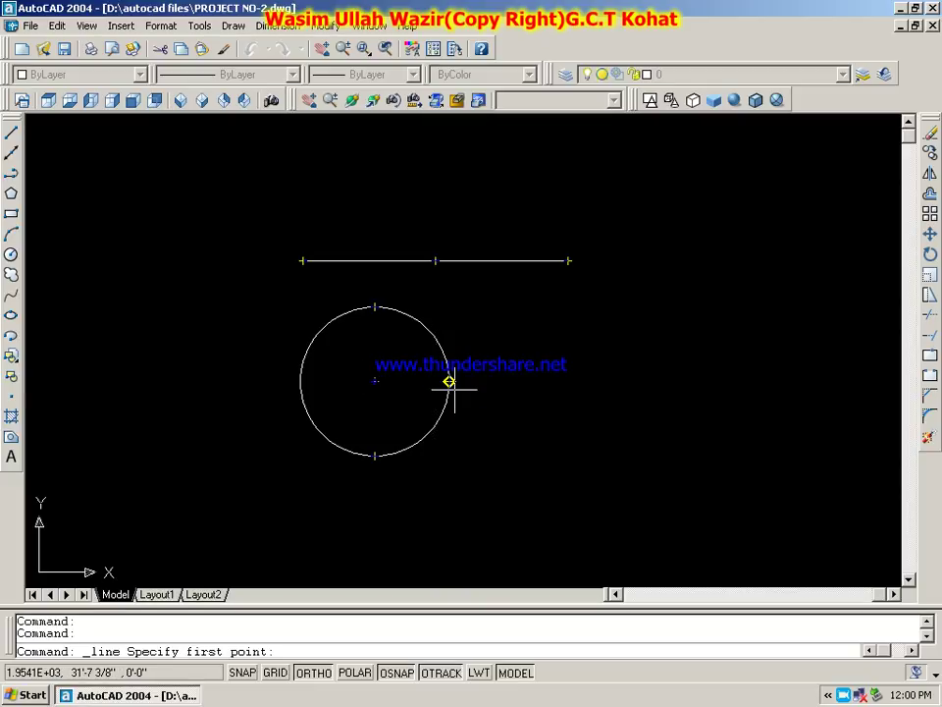
click(374, 381)
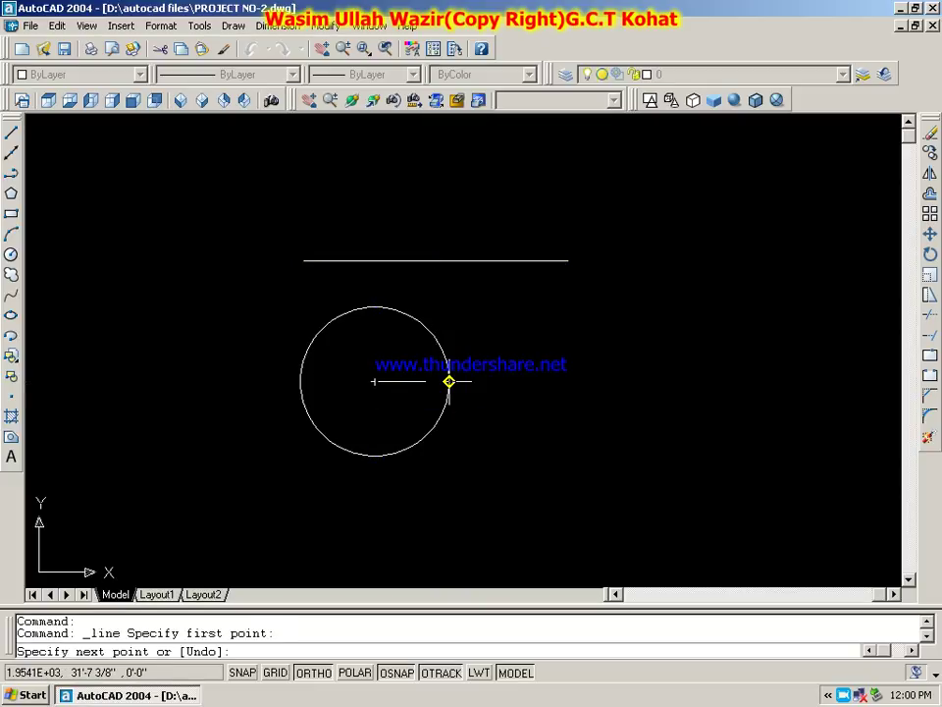
click(449, 381)
right_click(449, 381)
click(479, 388)
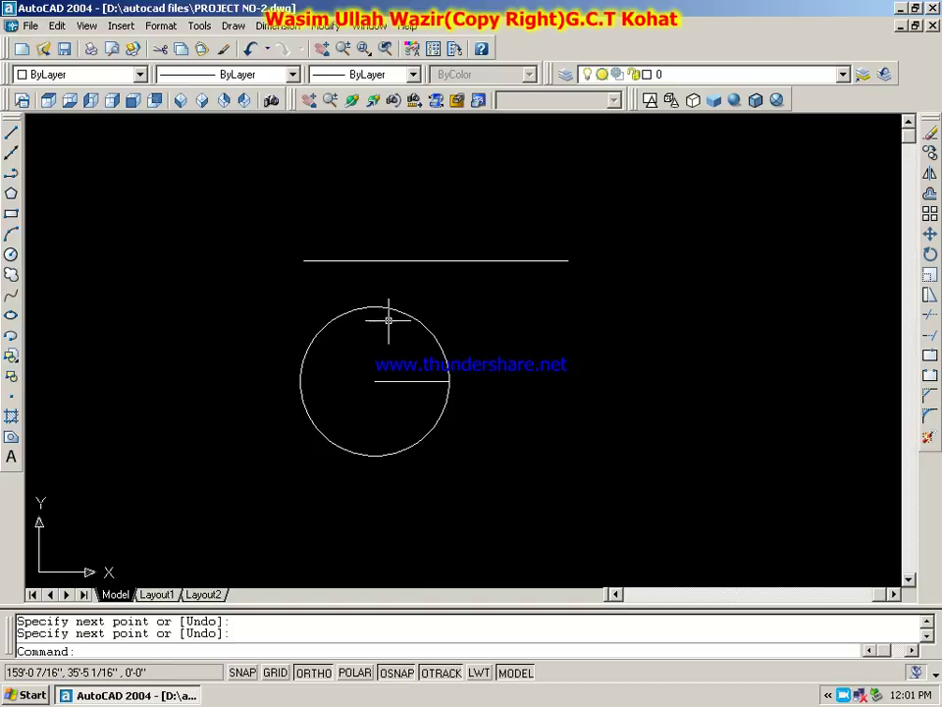
right_click(395, 675)
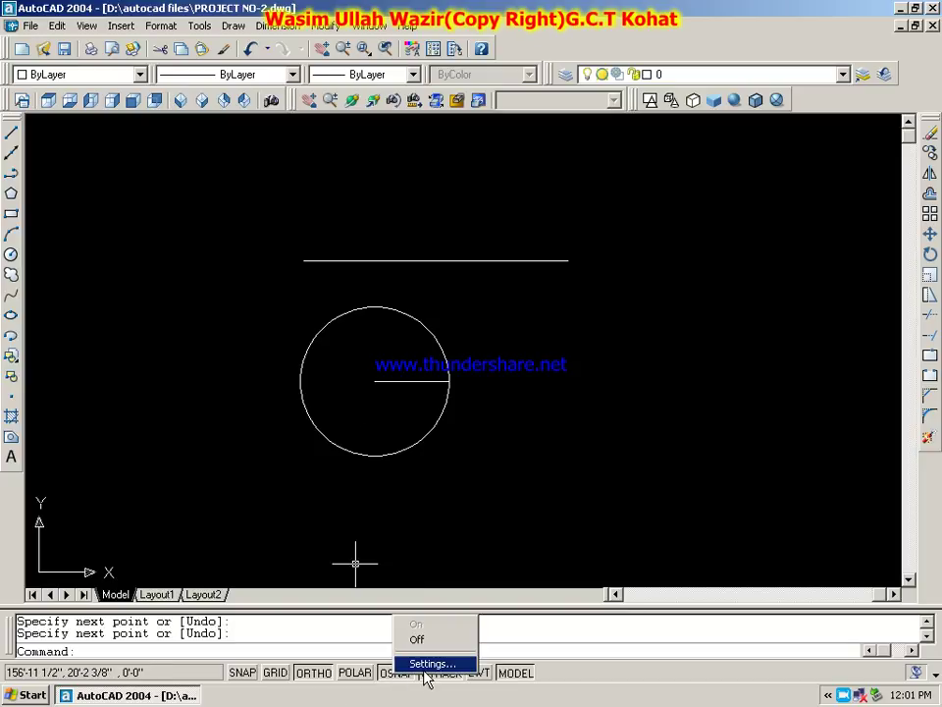
click(423, 664)
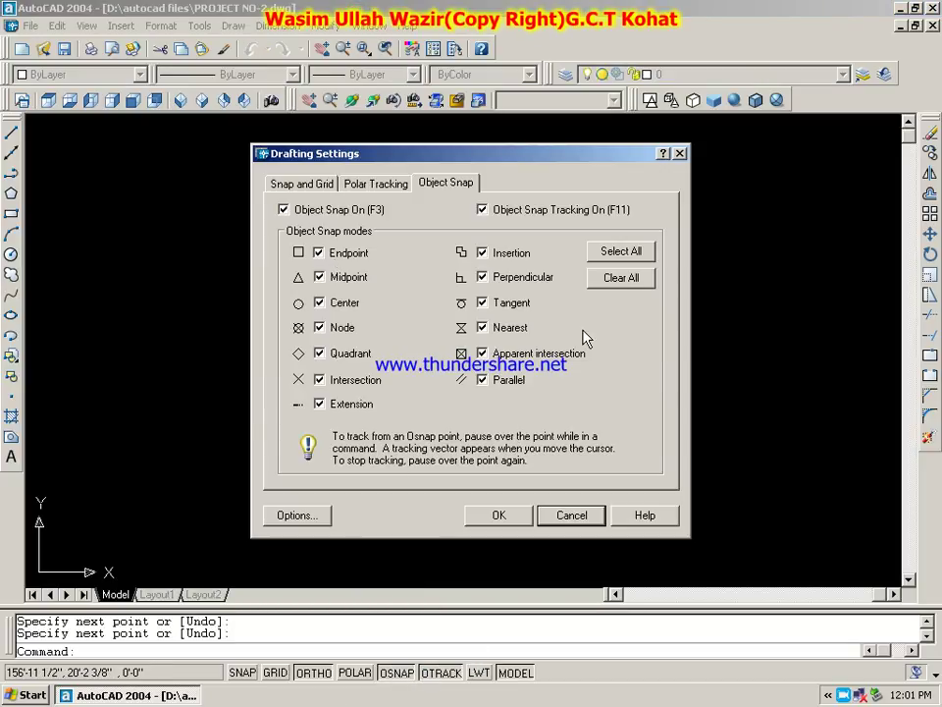
click(512, 520)
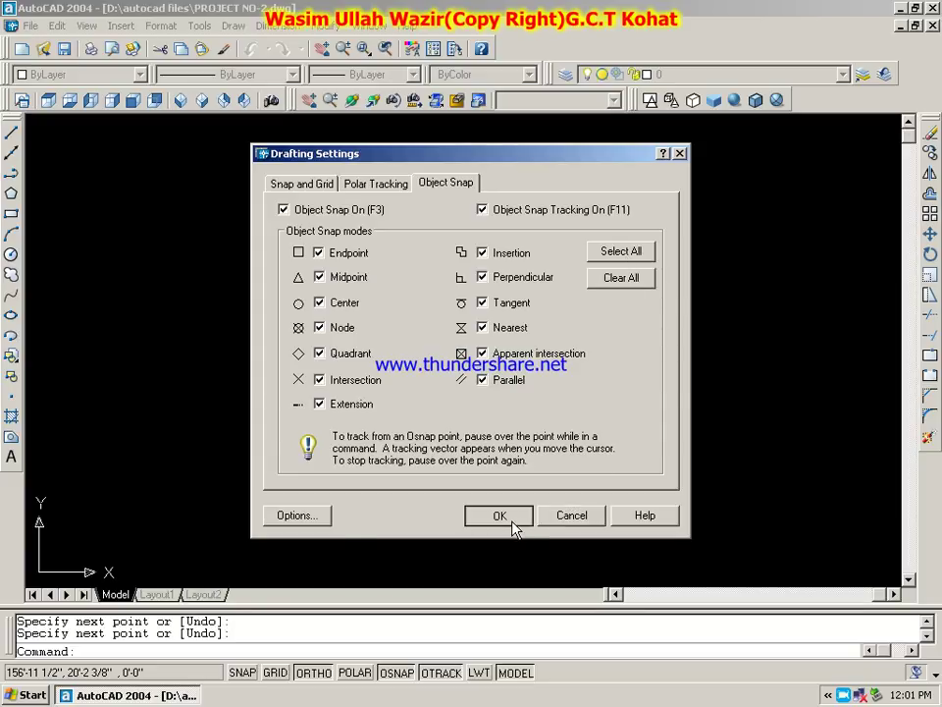